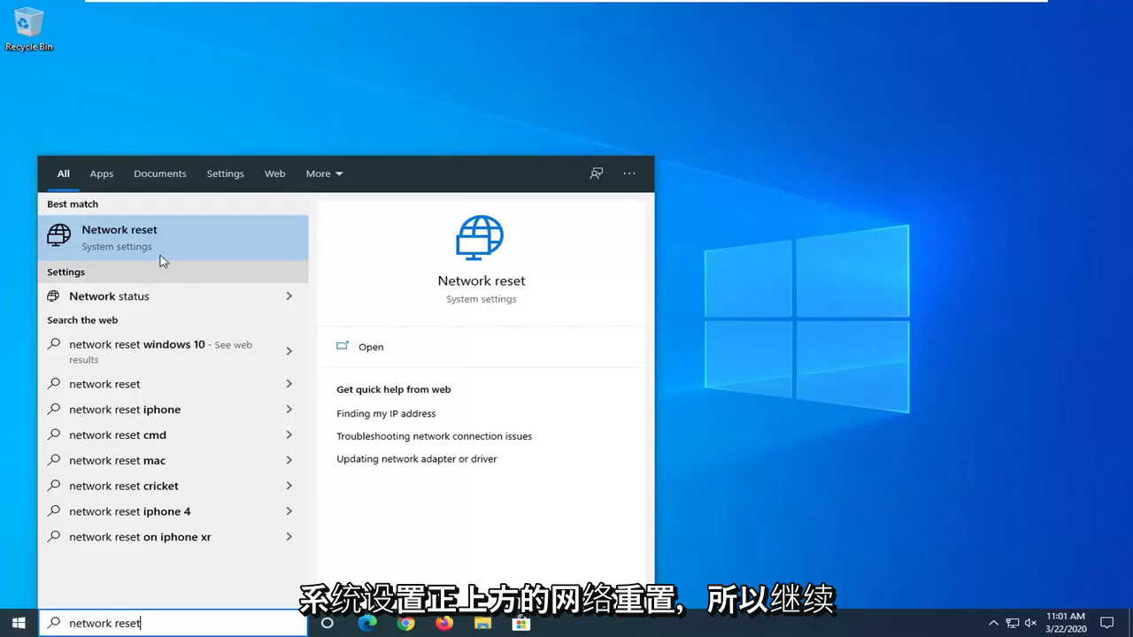
Run Network reset from Settings, confirm with Yes, and dismiss the sign-out notice.
left_click(151, 248)
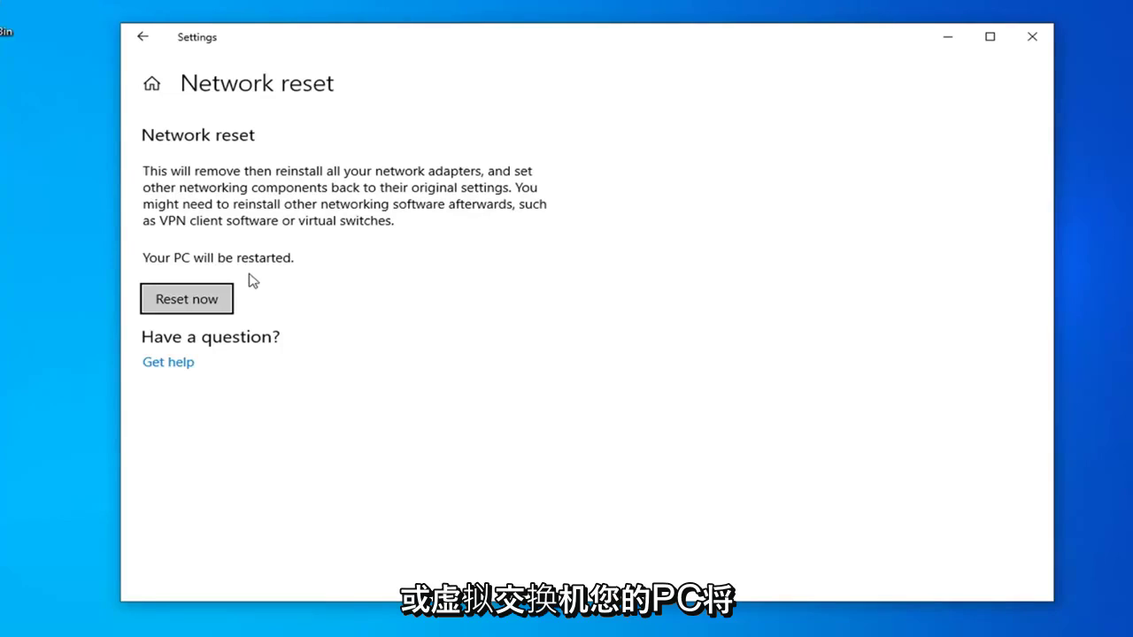
left_click(211, 301)
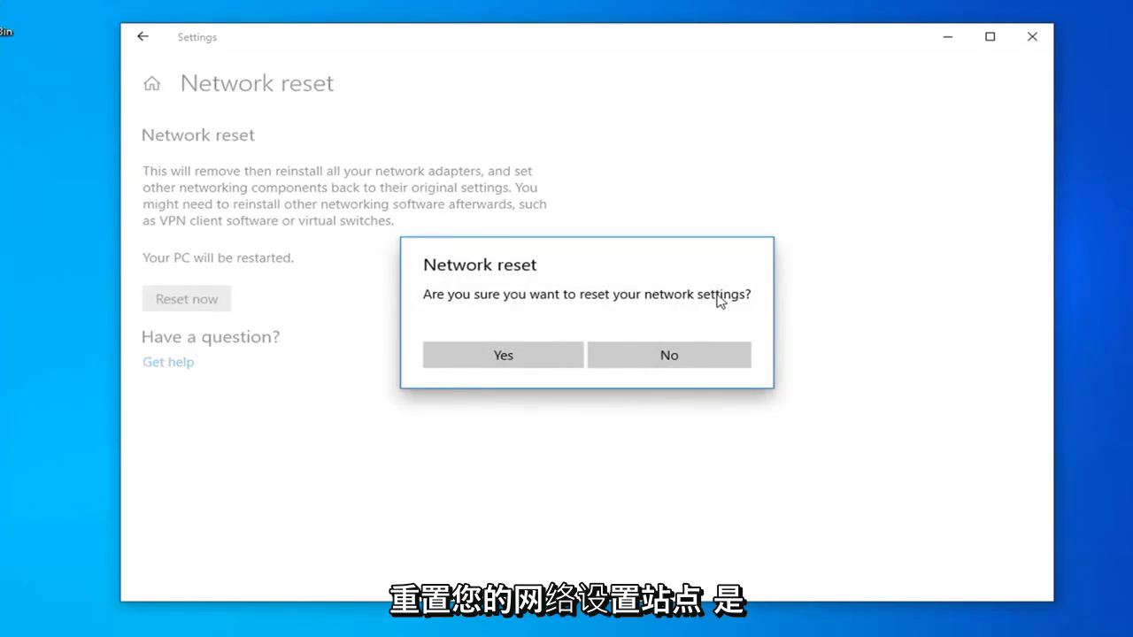
left_click(518, 363)
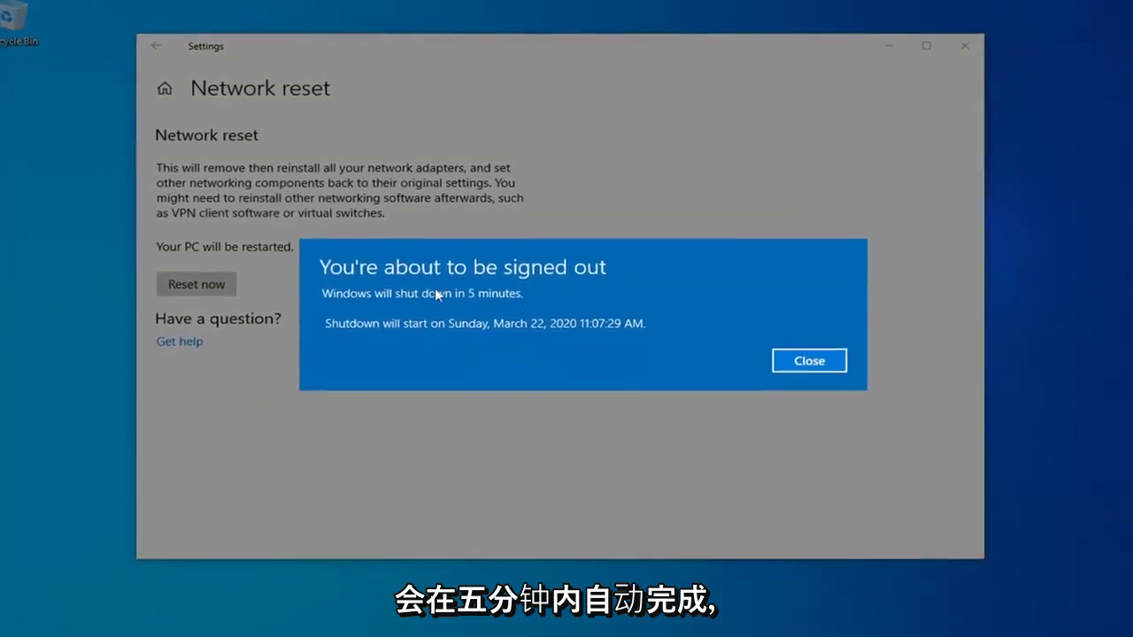
left_click(809, 361)
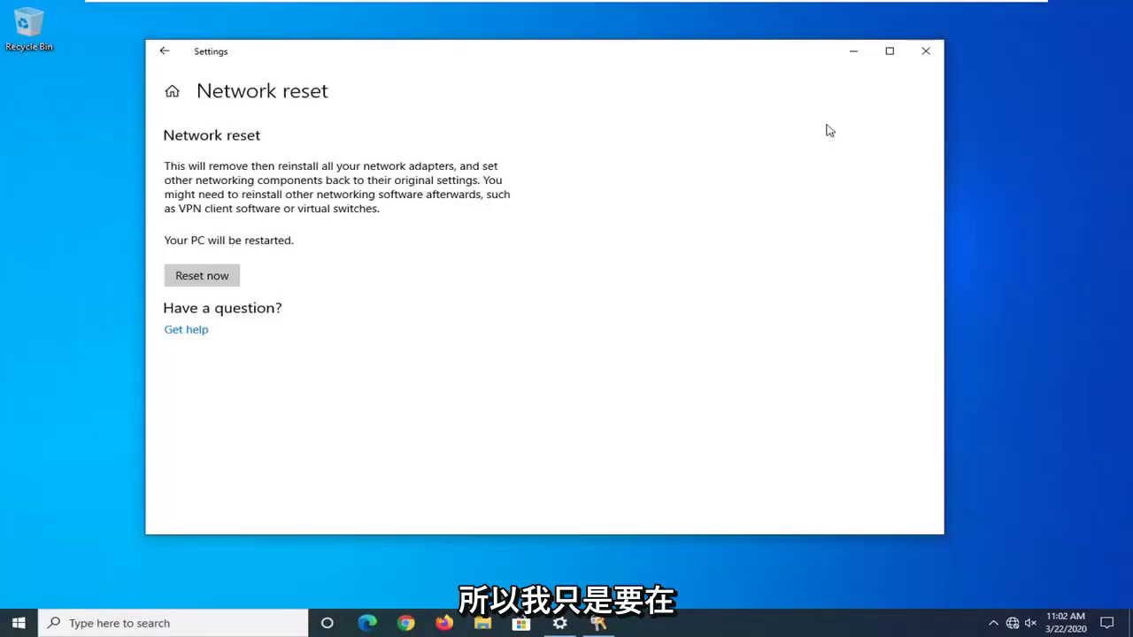
Close Settings and restart the PC from the Start menu's Power options.
left_click(926, 50)
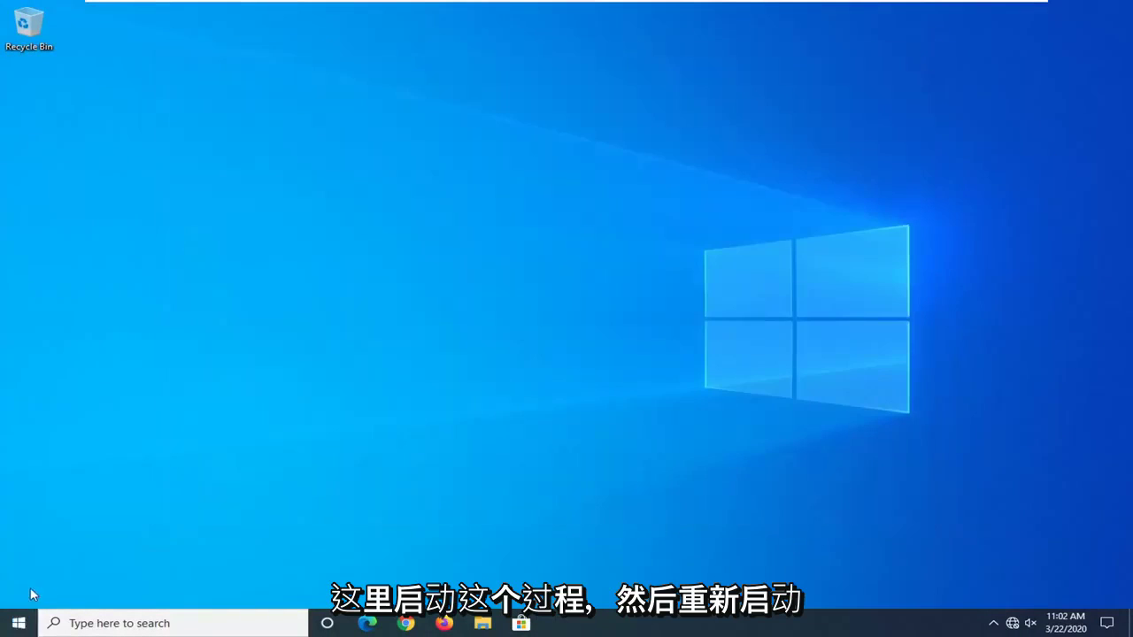
left_click(18, 624)
left_click(17, 593)
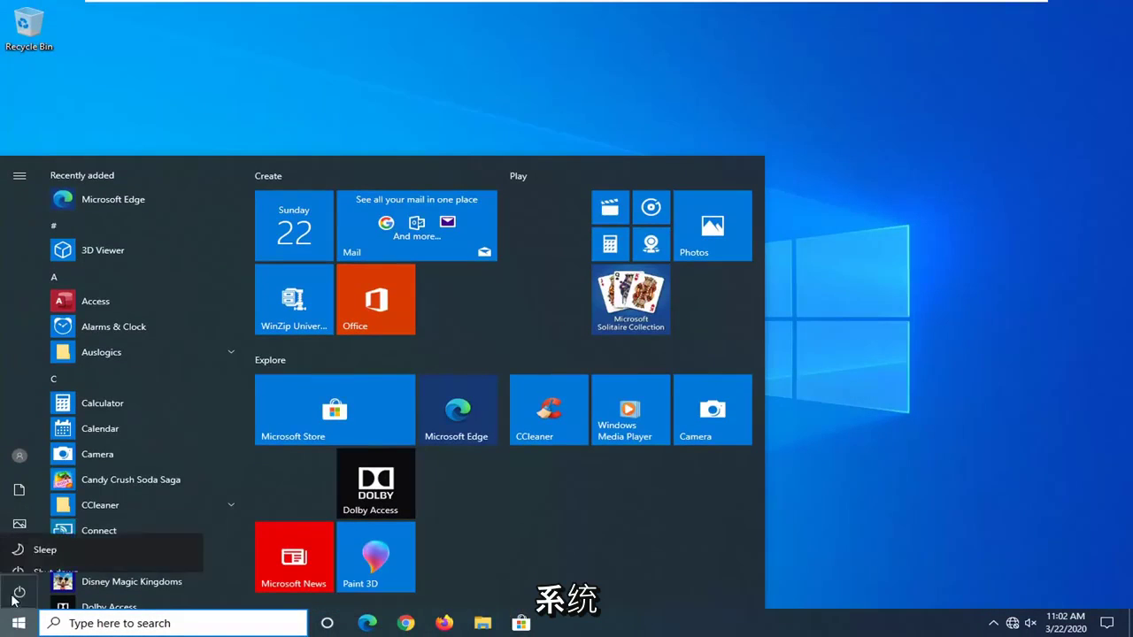
left_click(14, 596)
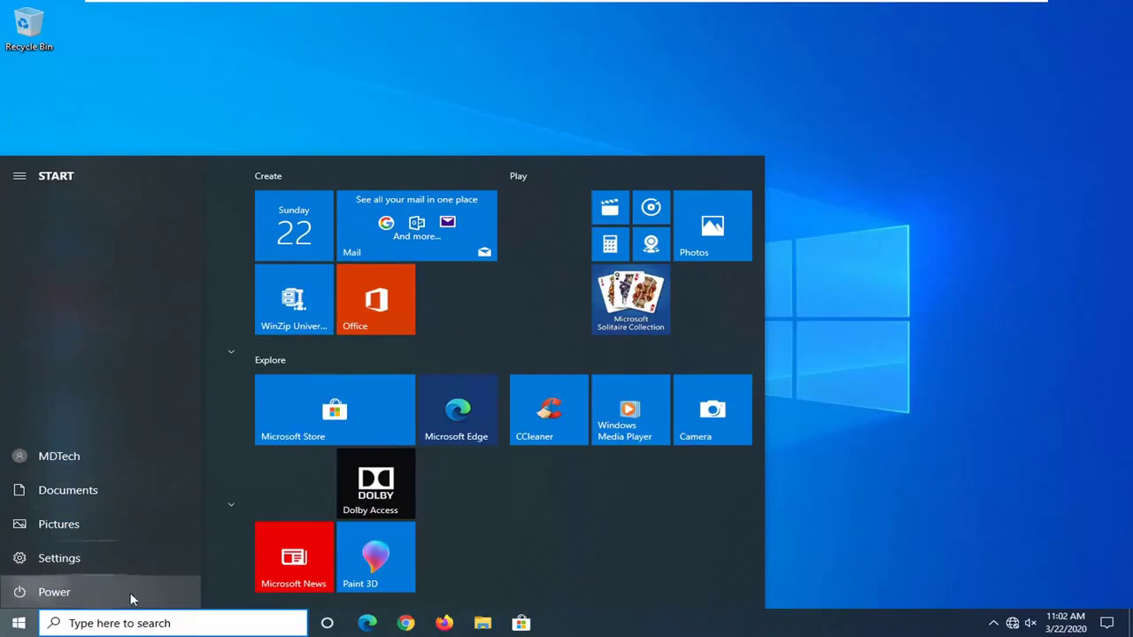
left_click(131, 600)
left_click(63, 556)
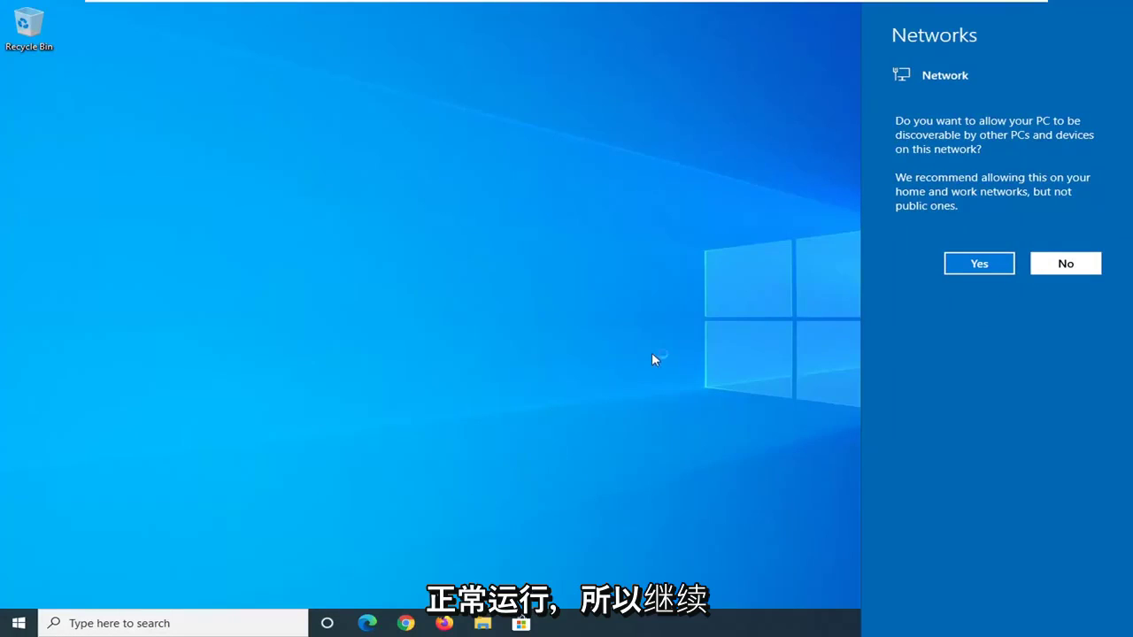
Answer the Networks pane's discoverability question after the restart.
left_click(855, 426)
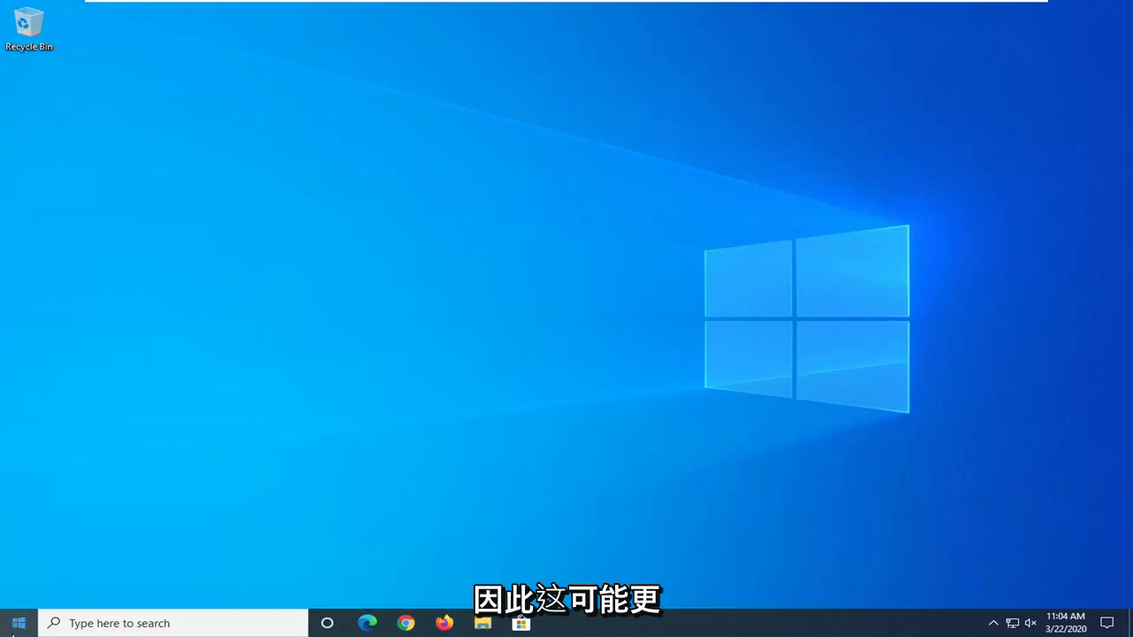
Search for cmd and launch Command Prompt as administrator, approving the UAC prompt.
key("super")
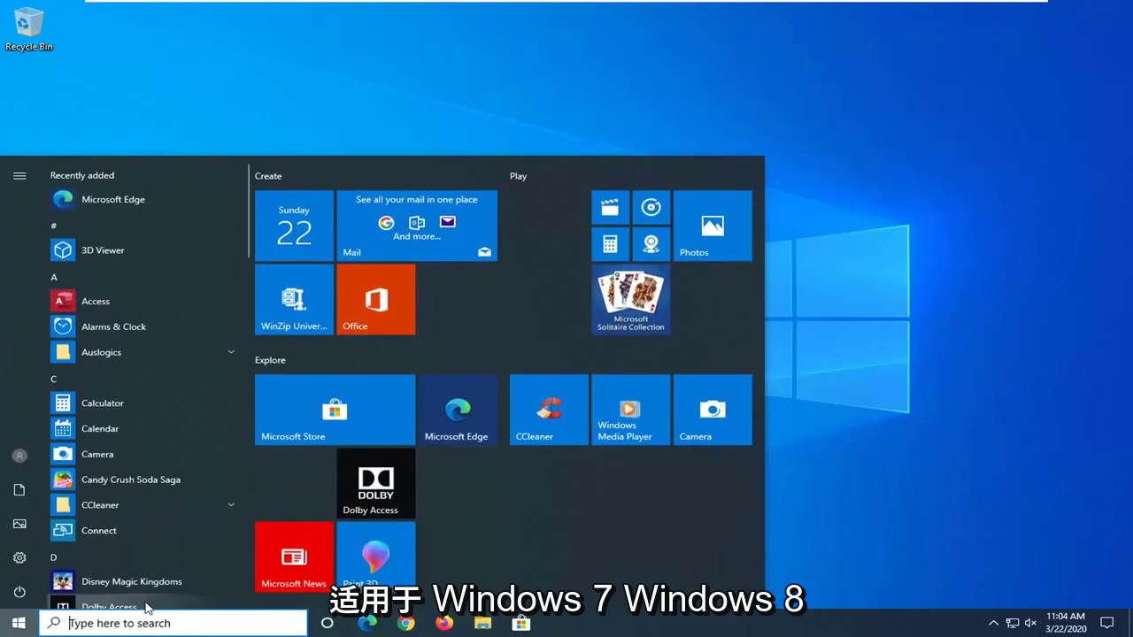
type("cmd")
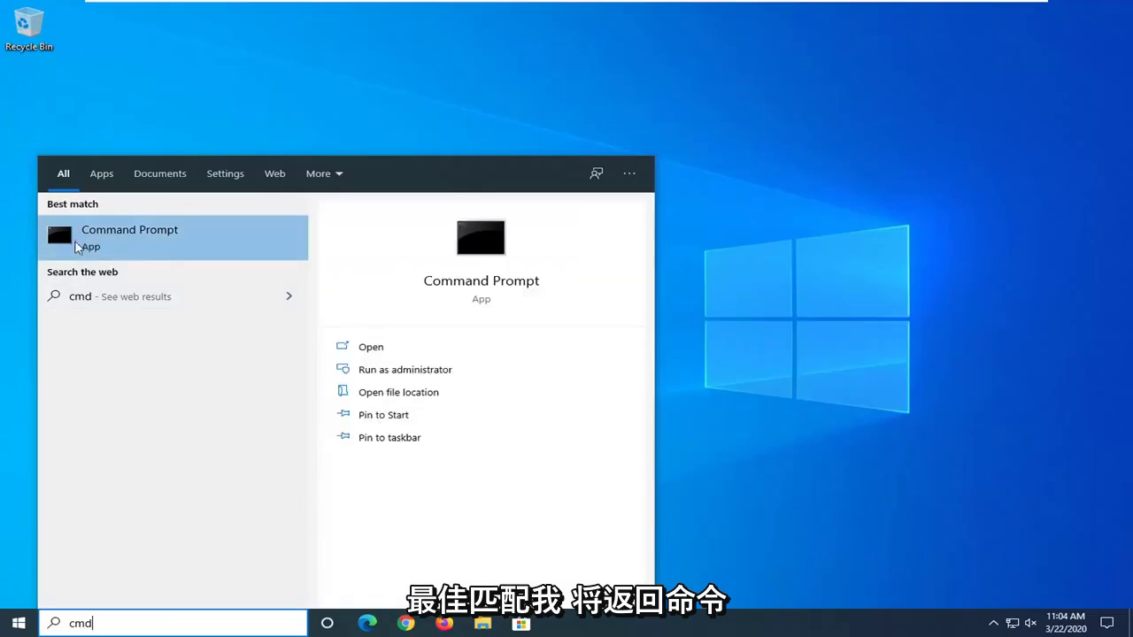
right_click(122, 249)
key("Escape")
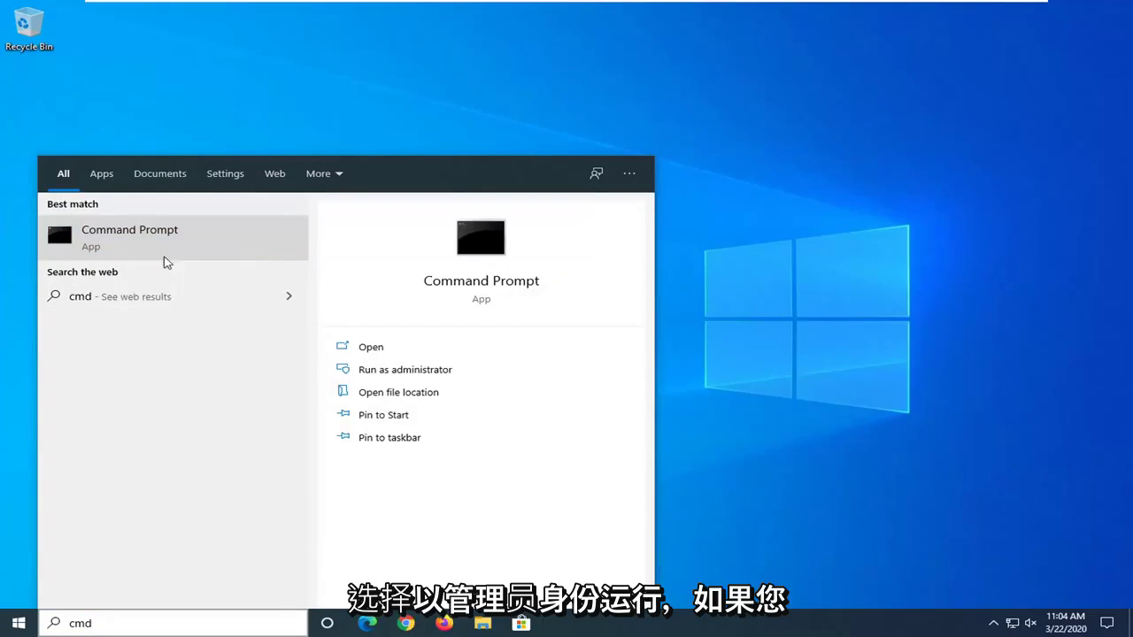
key("Escape")
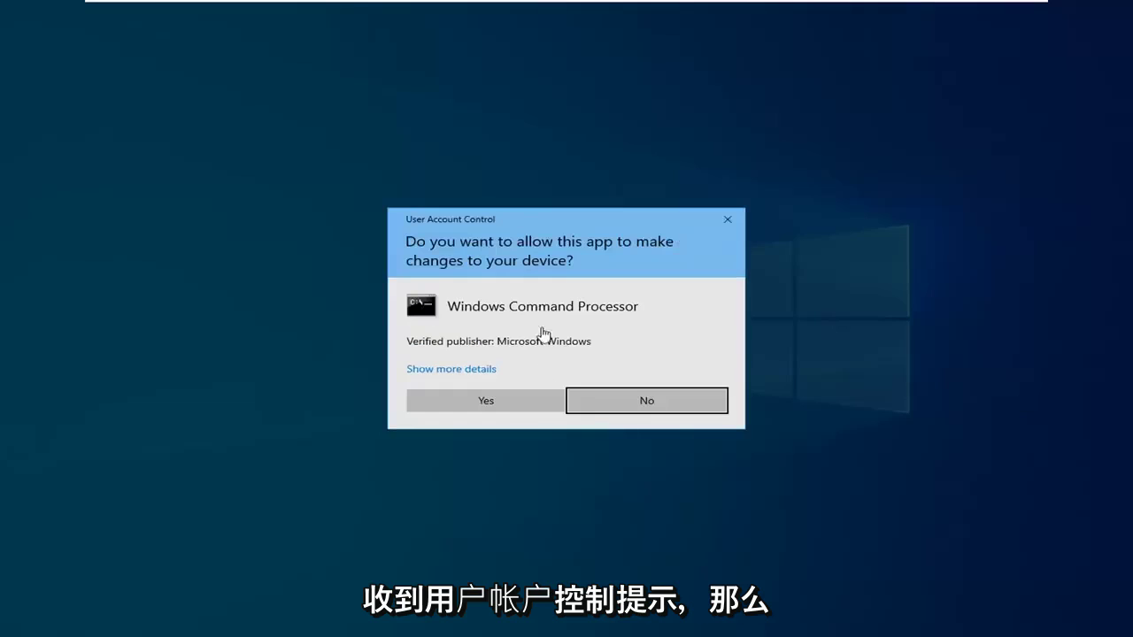
left_click(501, 405)
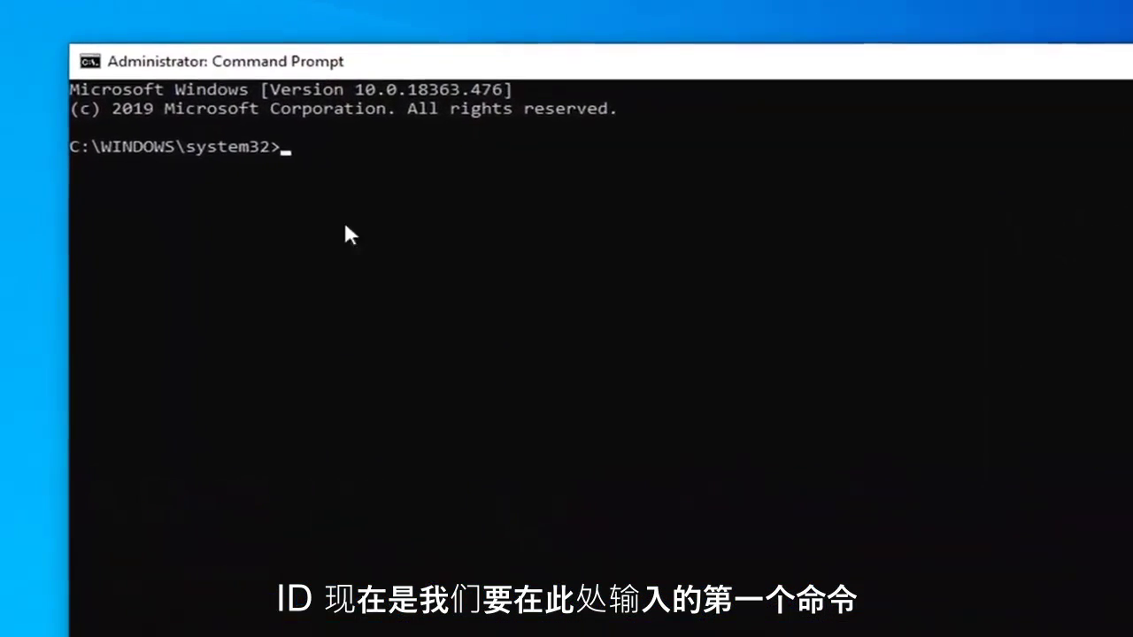
Run 'netsh winsock reset catalog', then 'netsh int ipv4 reset reset.log'.
type("netsh")
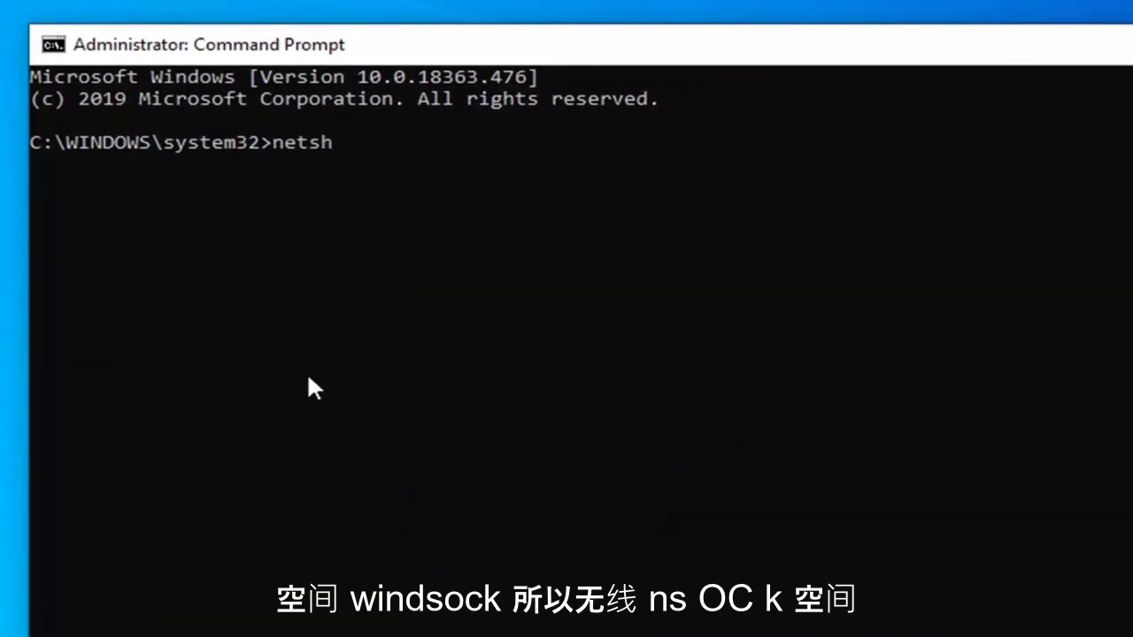
type(" winsock r")
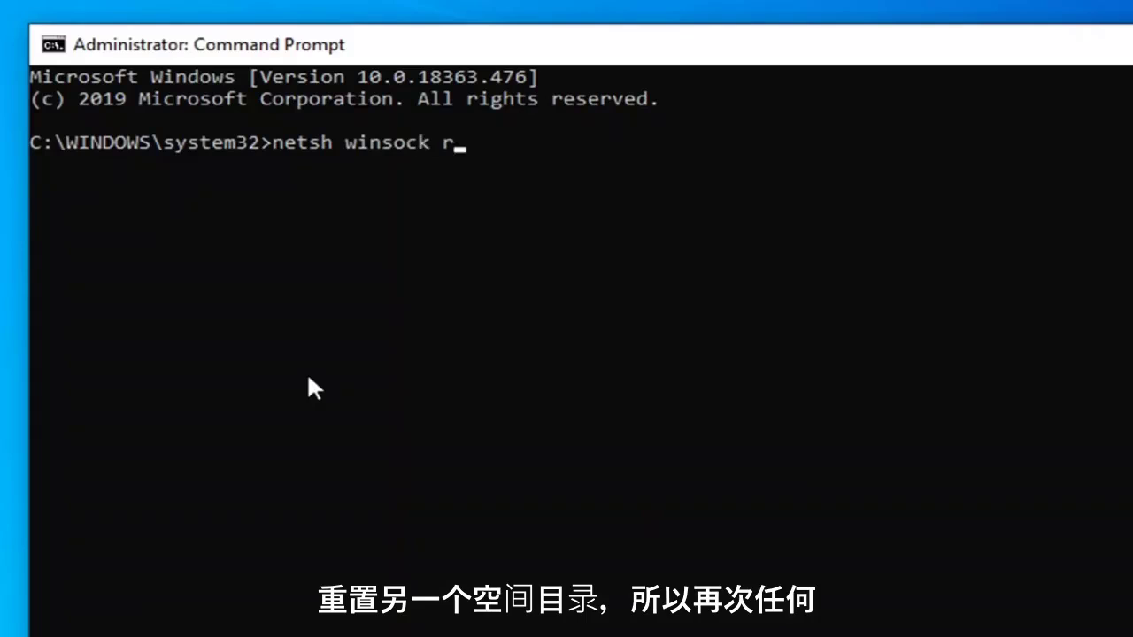
type("eset catalog")
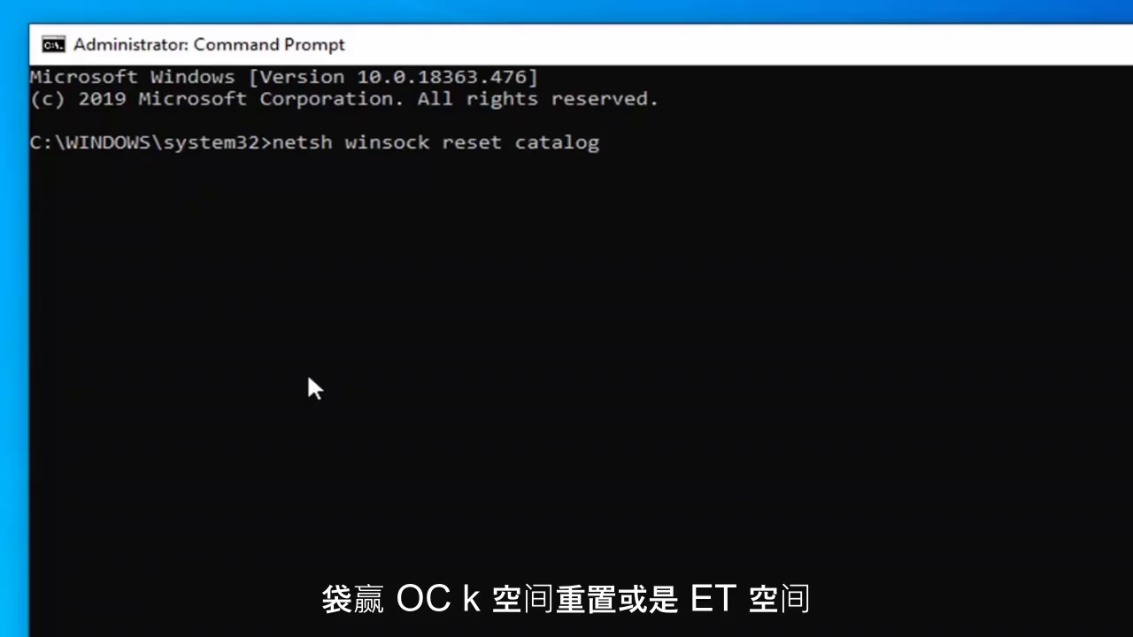
key("Return")
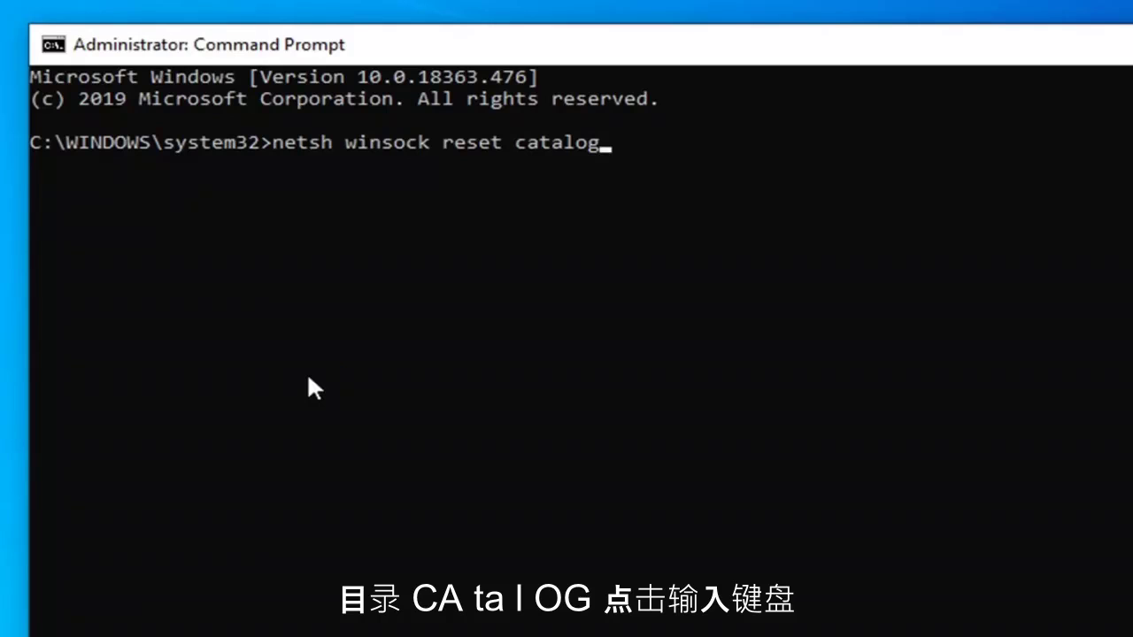
key("Return")
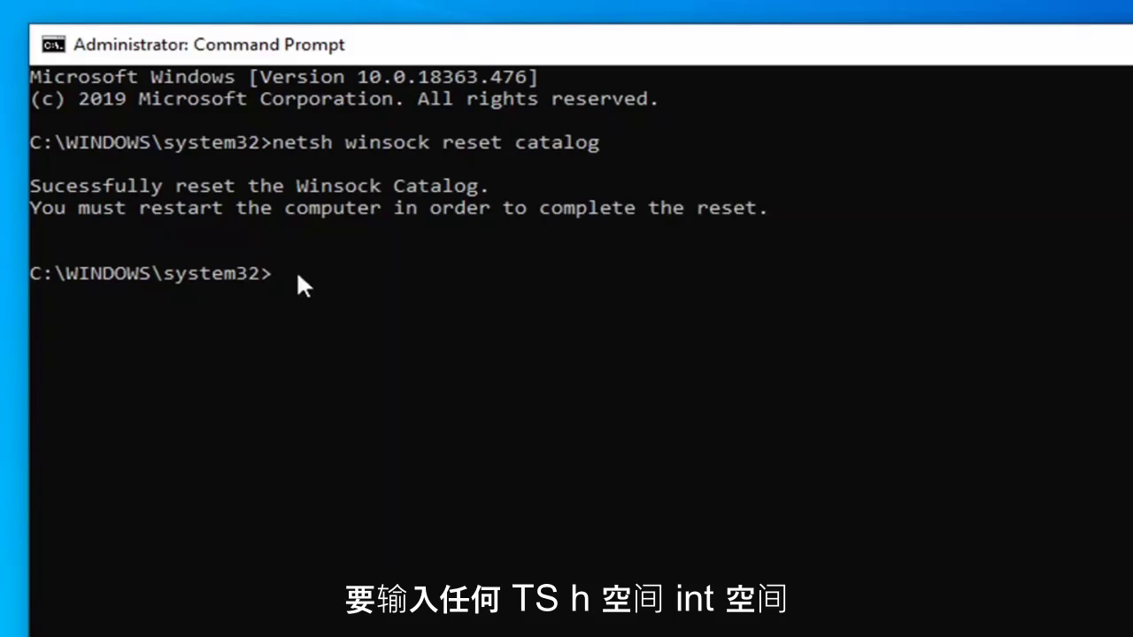
type("netsh int ip")
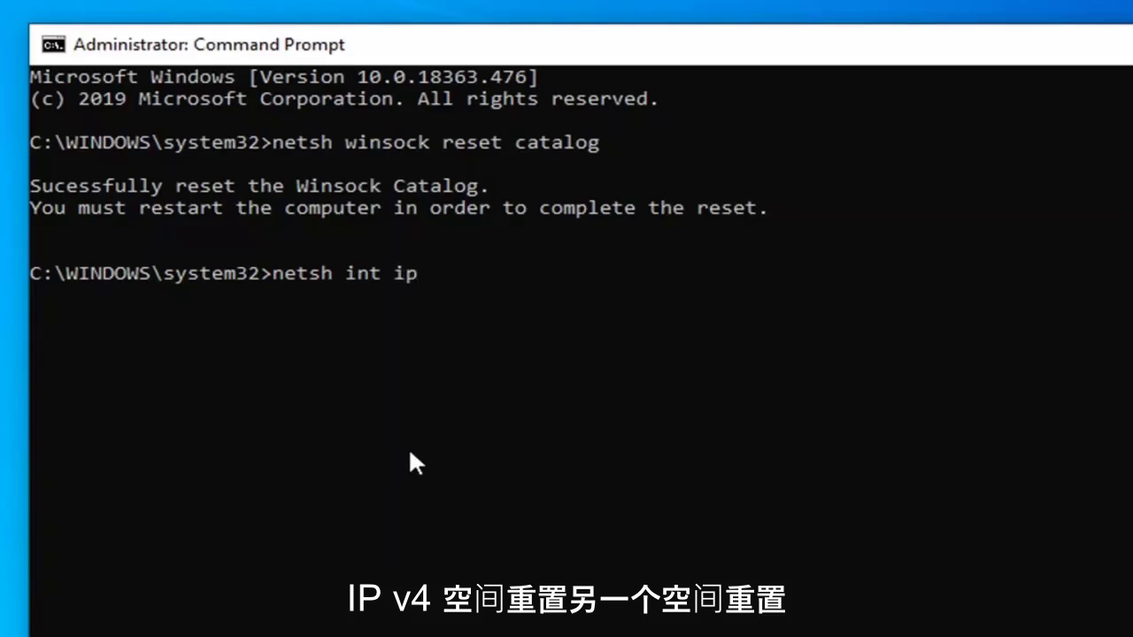
type("v4 reset ")
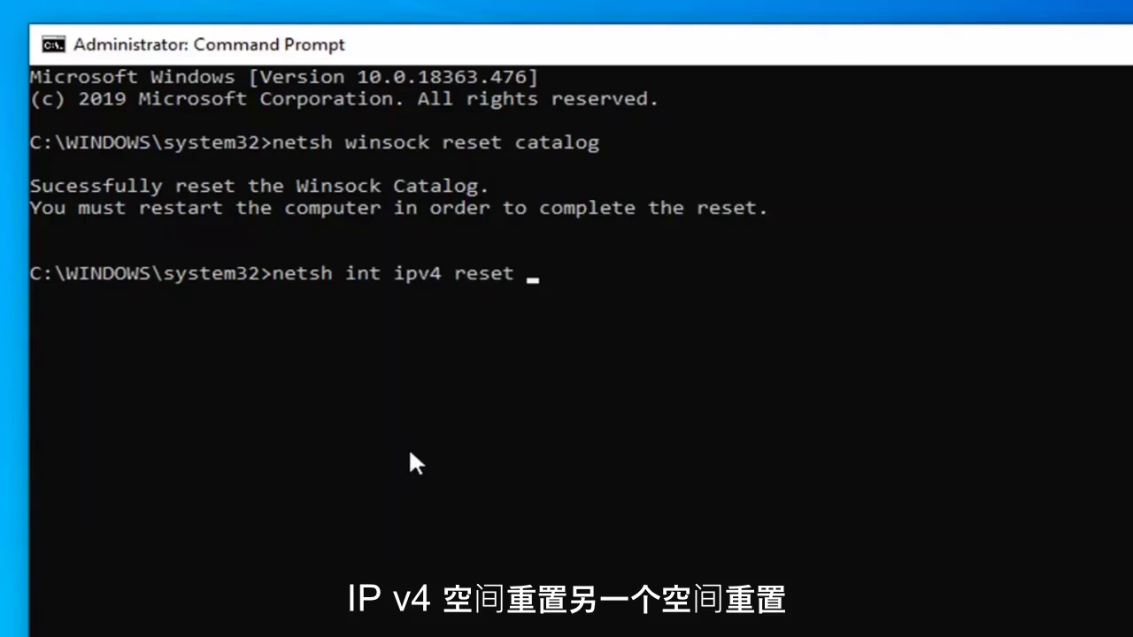
type("reset.log")
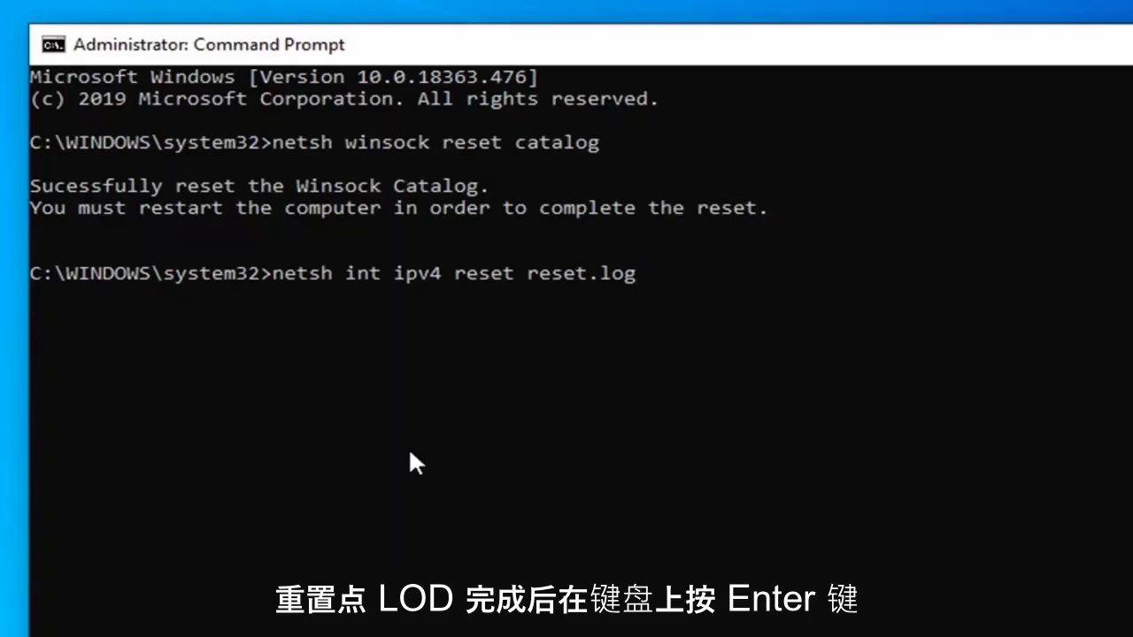
key("Return")
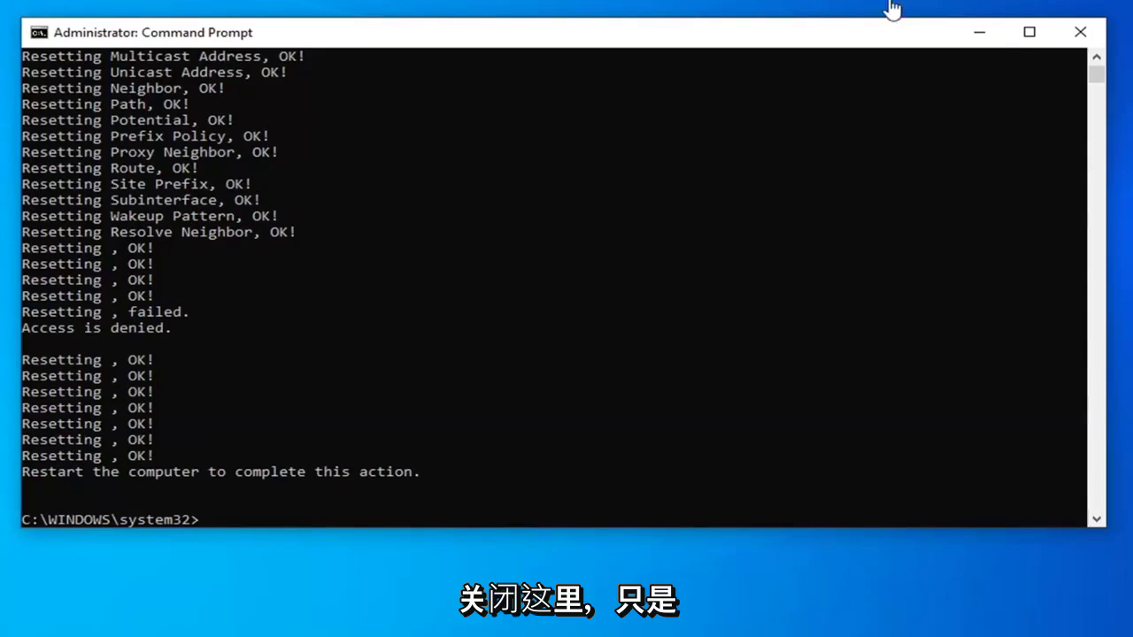
Close Command Prompt and search for 'device manager'.
left_click(1079, 36)
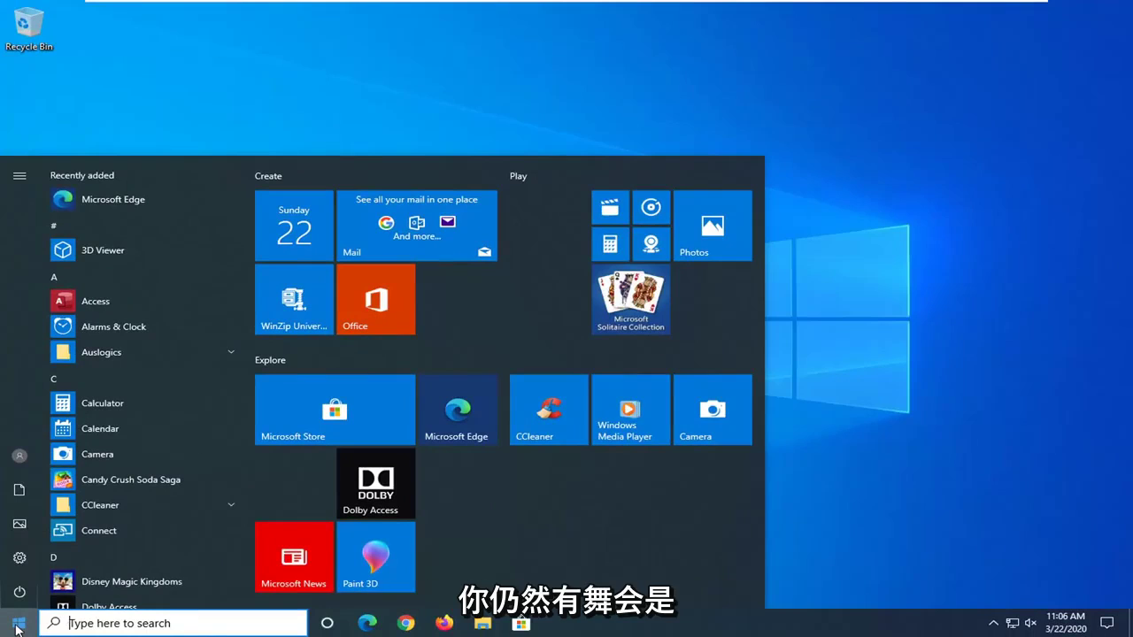
type("device manager")
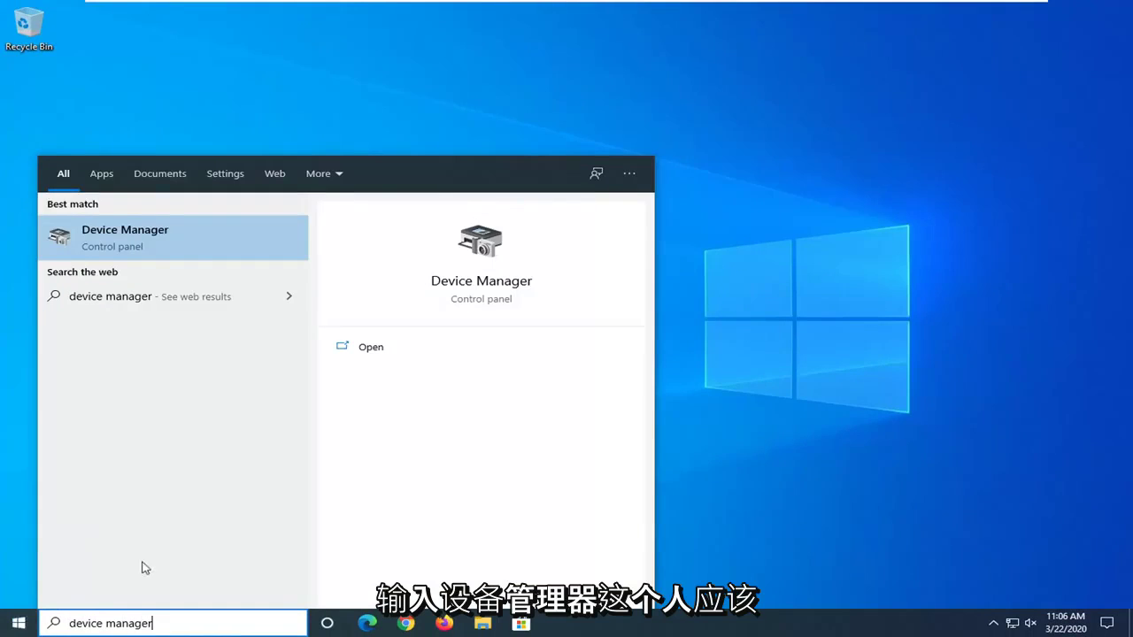
In Device Manager, expand Network adapters and choose Uninstall for the Intel(R) 82574L adapter.
left_click(135, 246)
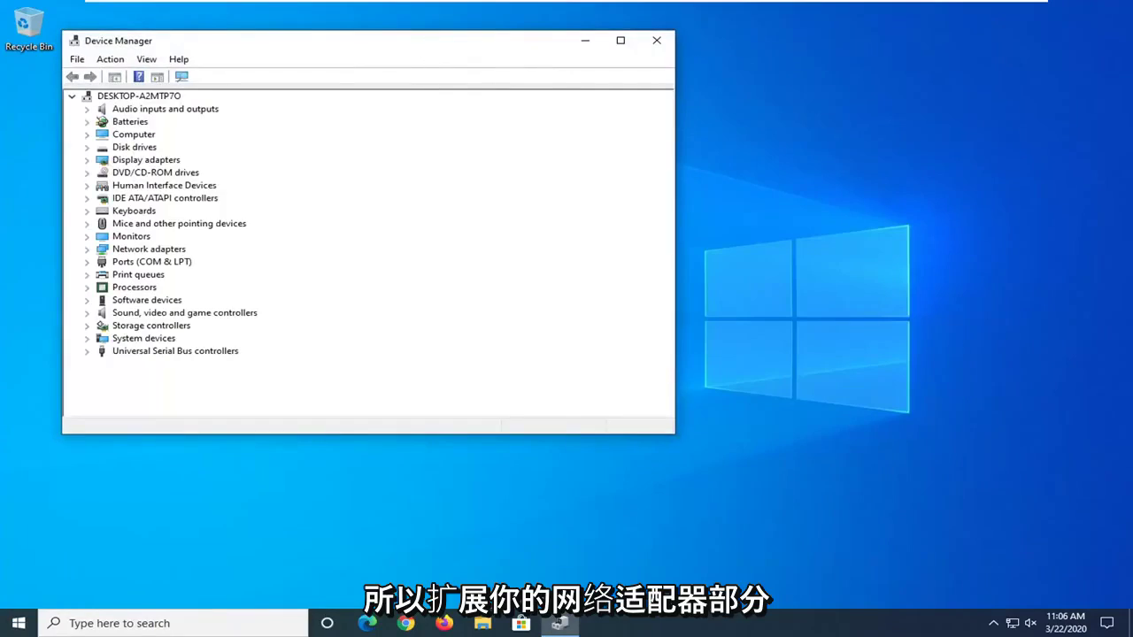
left_click_drag(429, 49, 572, 62)
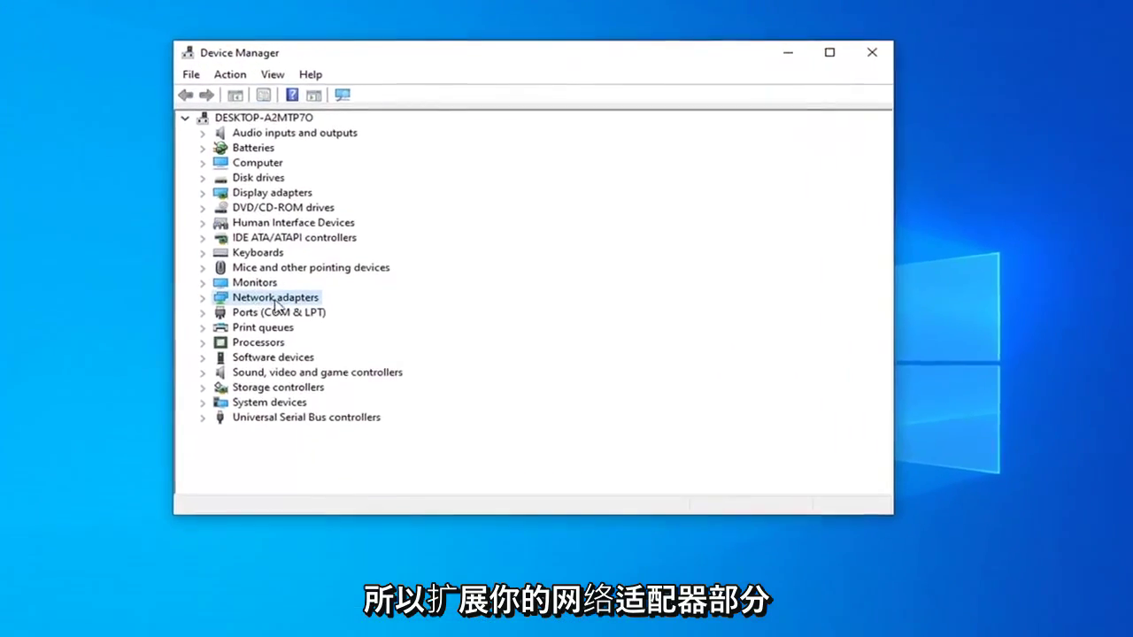
double_click(271, 276)
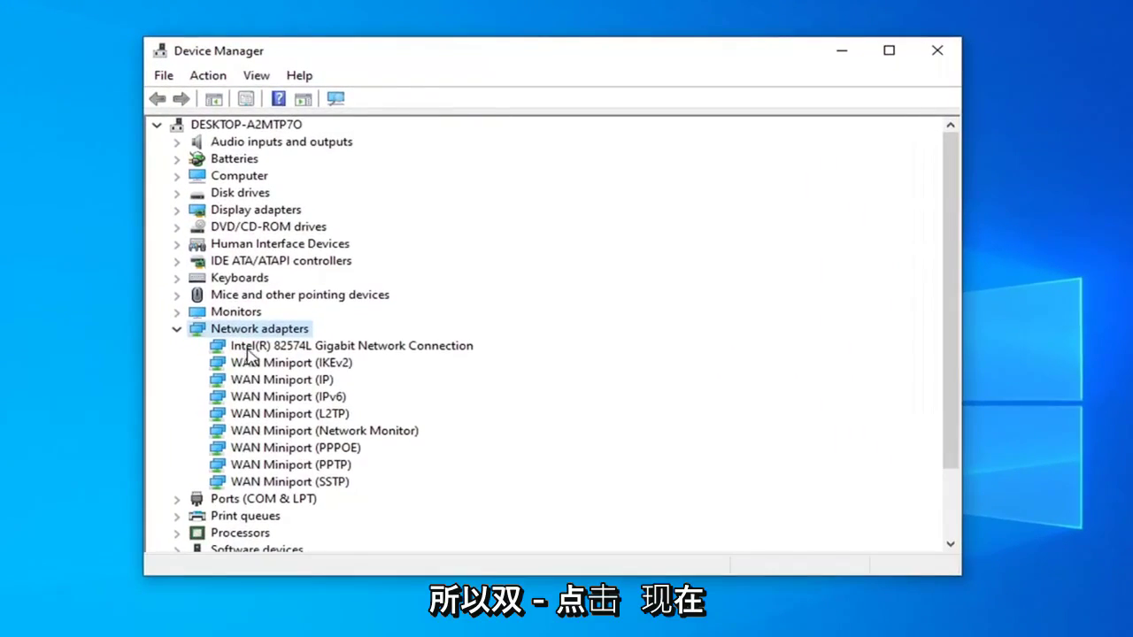
left_click(290, 338)
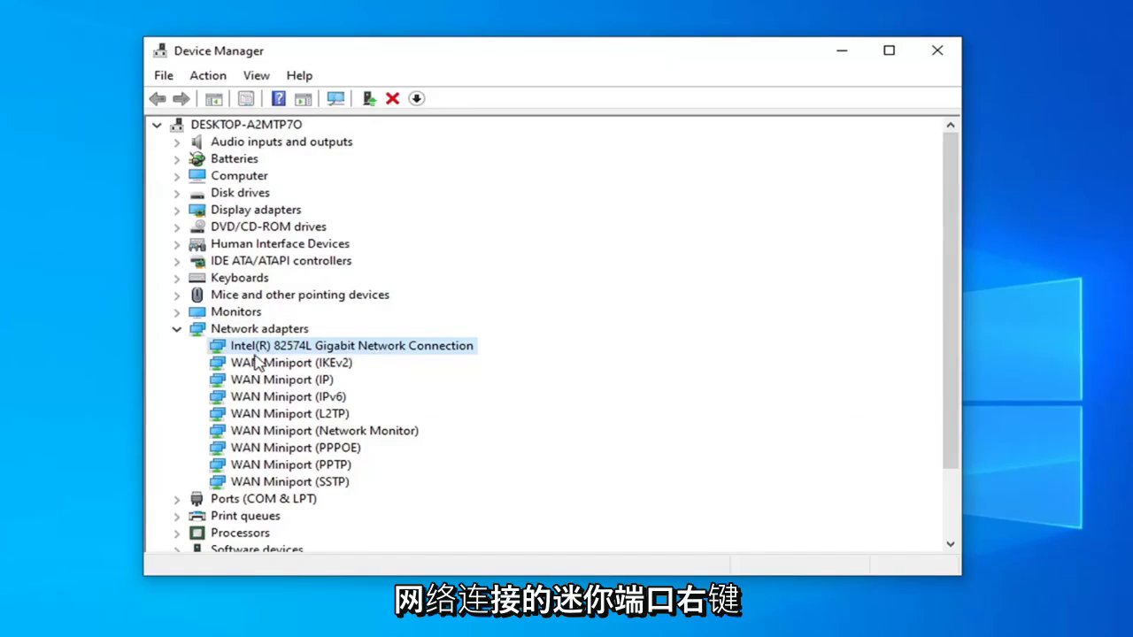
right_click(287, 349)
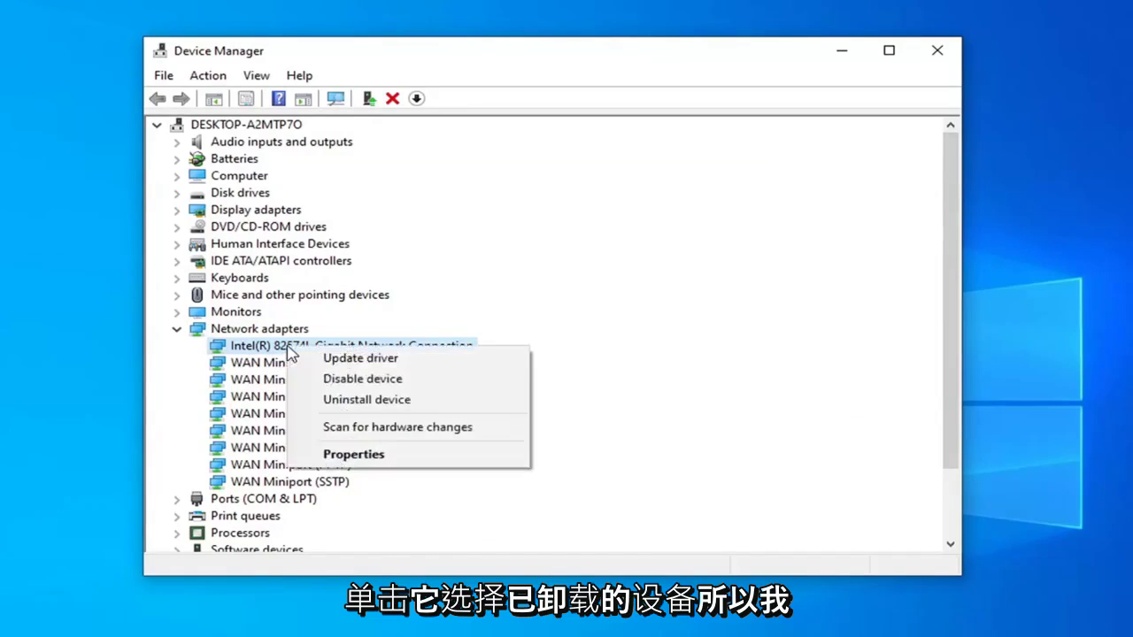
left_click(380, 403)
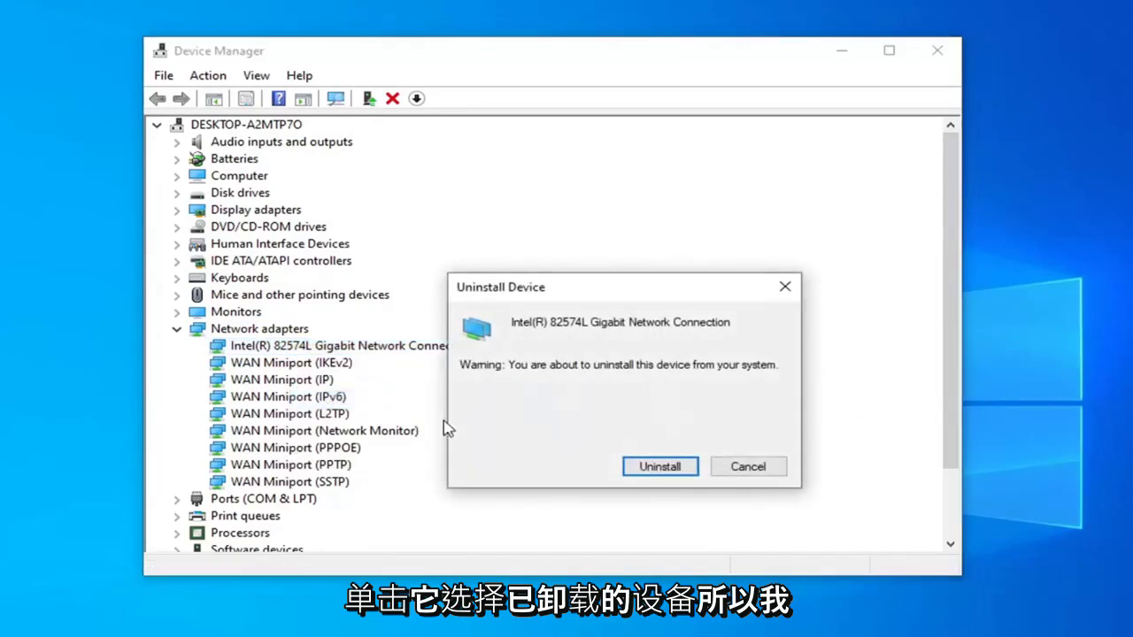
Confirm uninstalling the Intel(R) 82574L adapter, then collapse Network adapters.
left_click(660, 467)
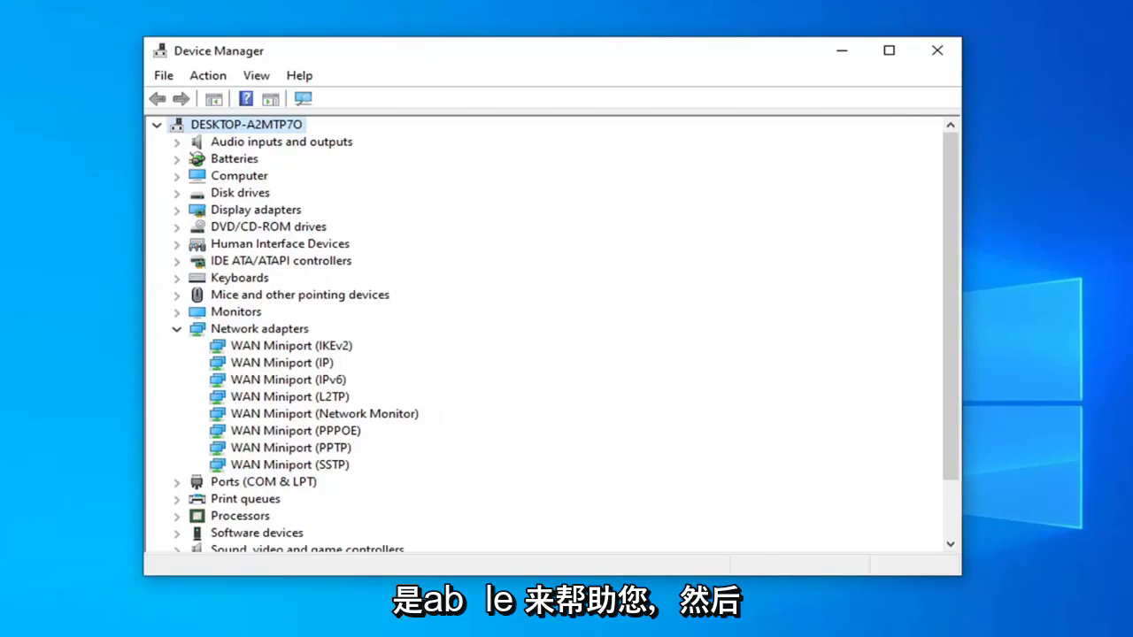
left_click(177, 329)
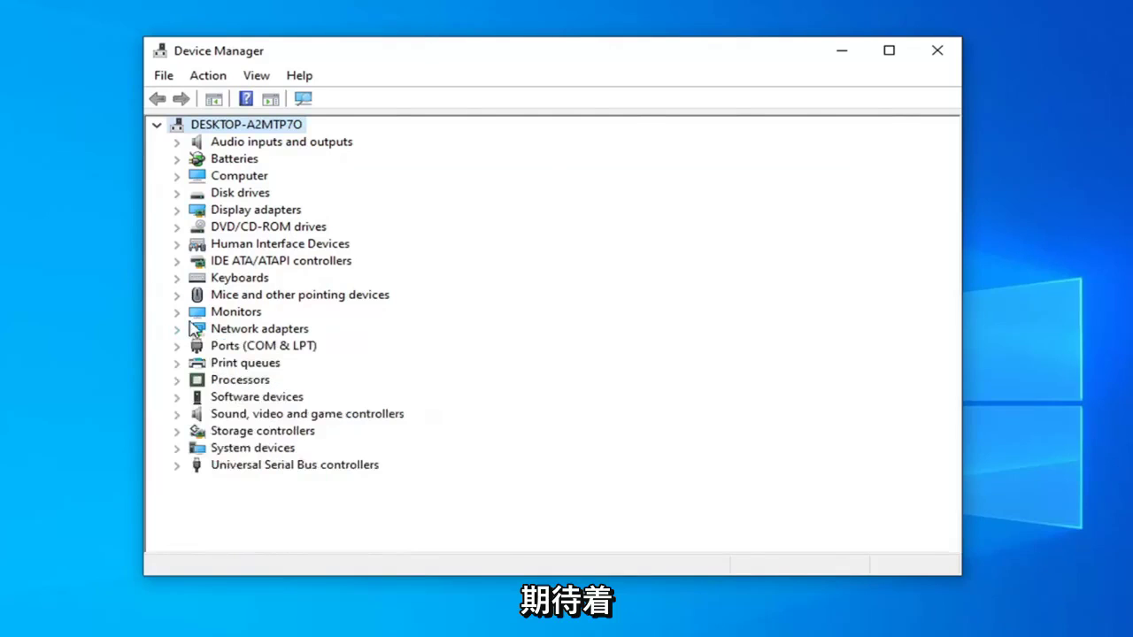